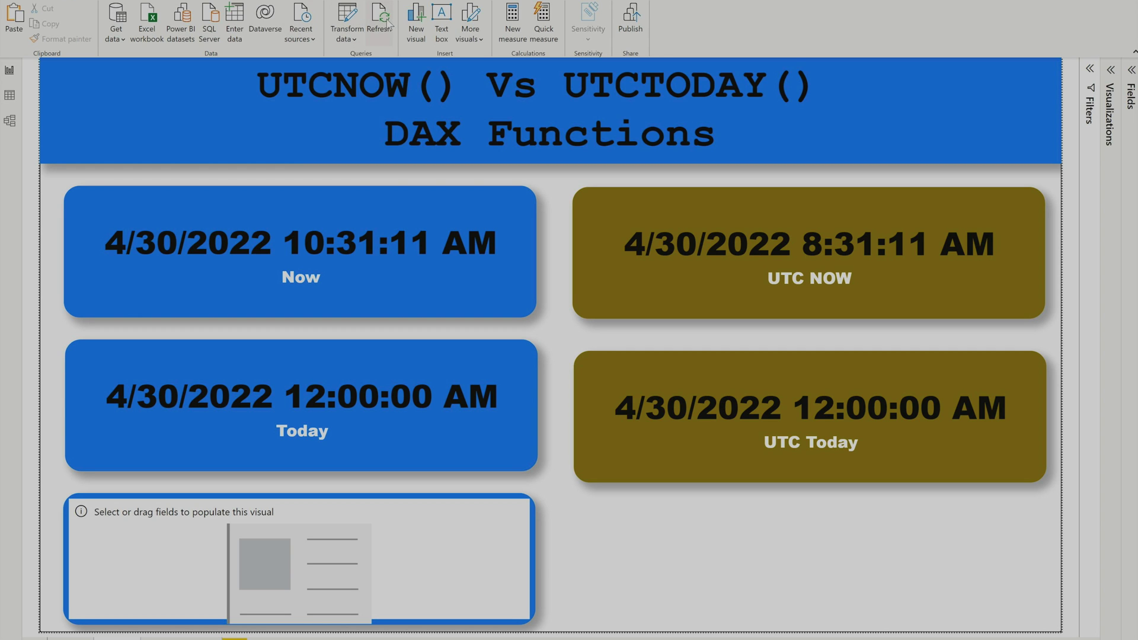
# Step: Refresh the report so the cards read Now 11:03:34 AM and UTC NOW 9:03:34 AM, then start publishing
pyautogui.click(387, 24)
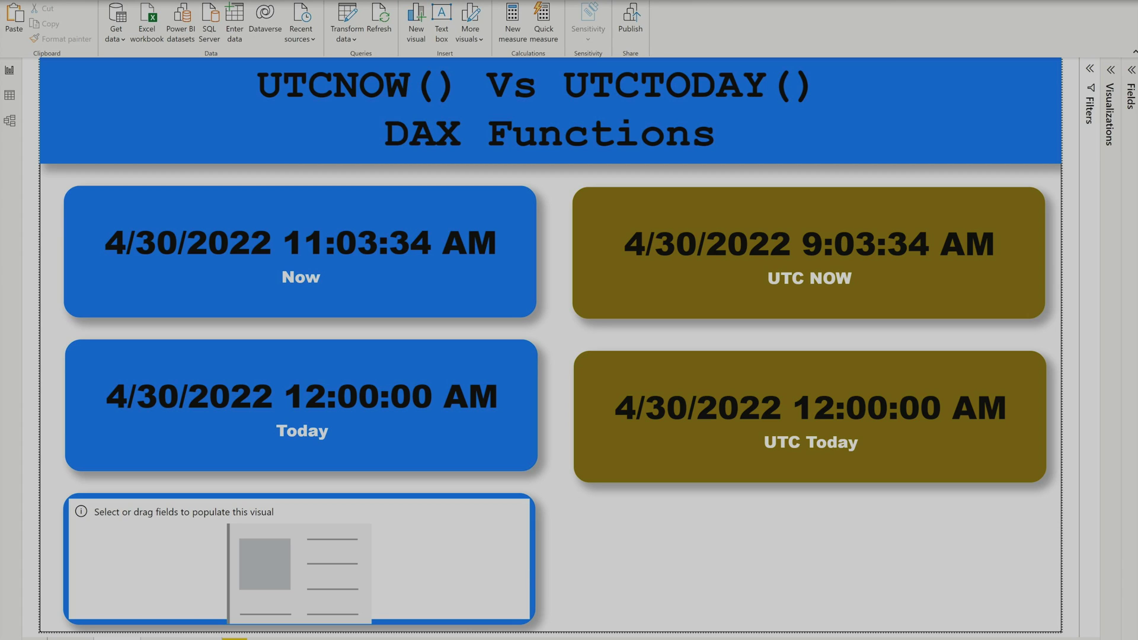
pyautogui.moveTo(1113, 19)
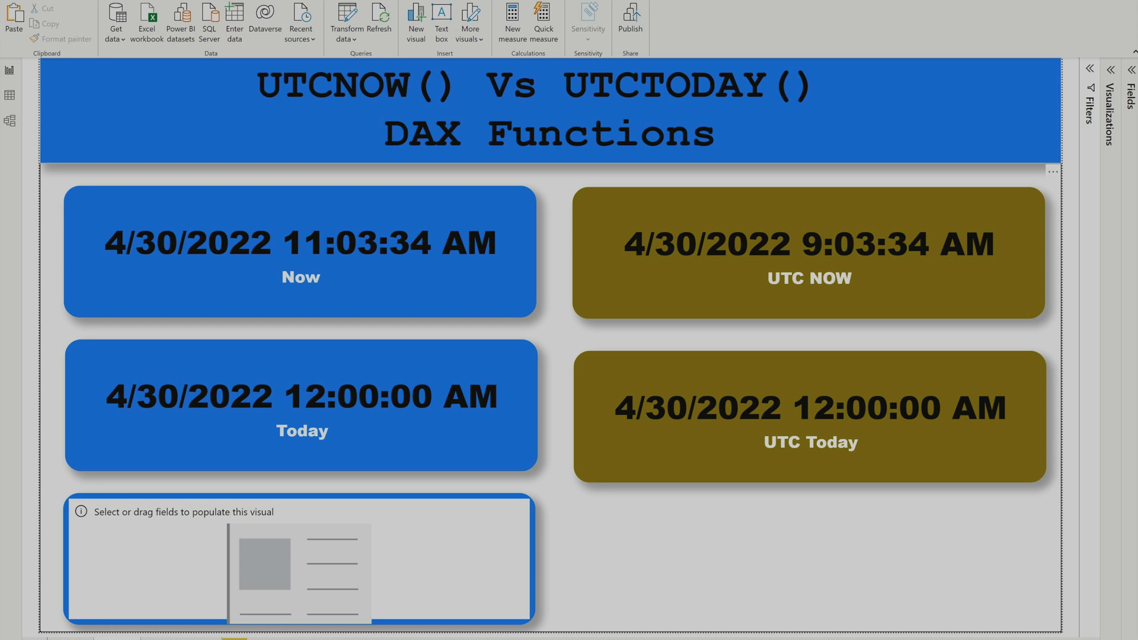
pyautogui.click(629, 29)
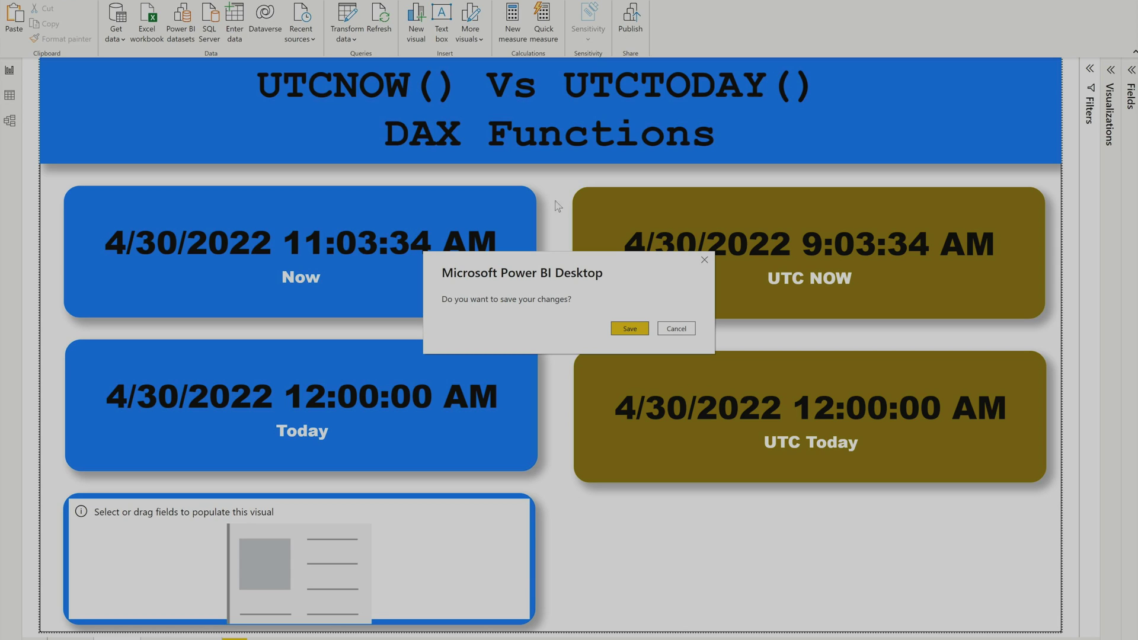
# Step: Save the changes, publish the report to My workspace, and open it in Power BI Service
pyautogui.click(630, 336)
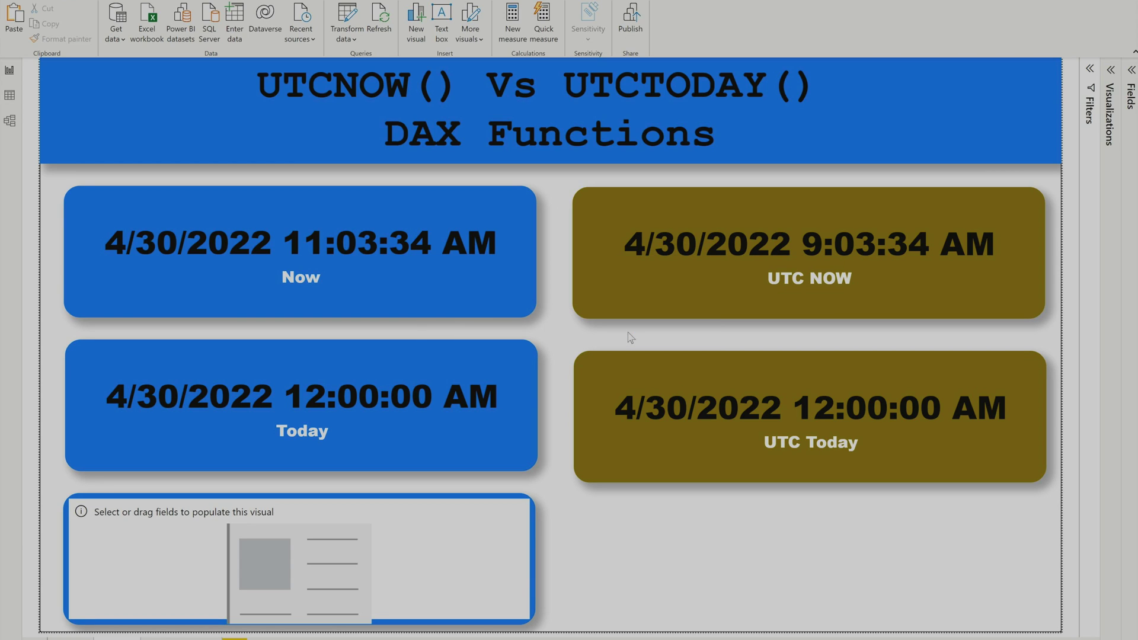
pyautogui.scroll(-3, 550, 328)
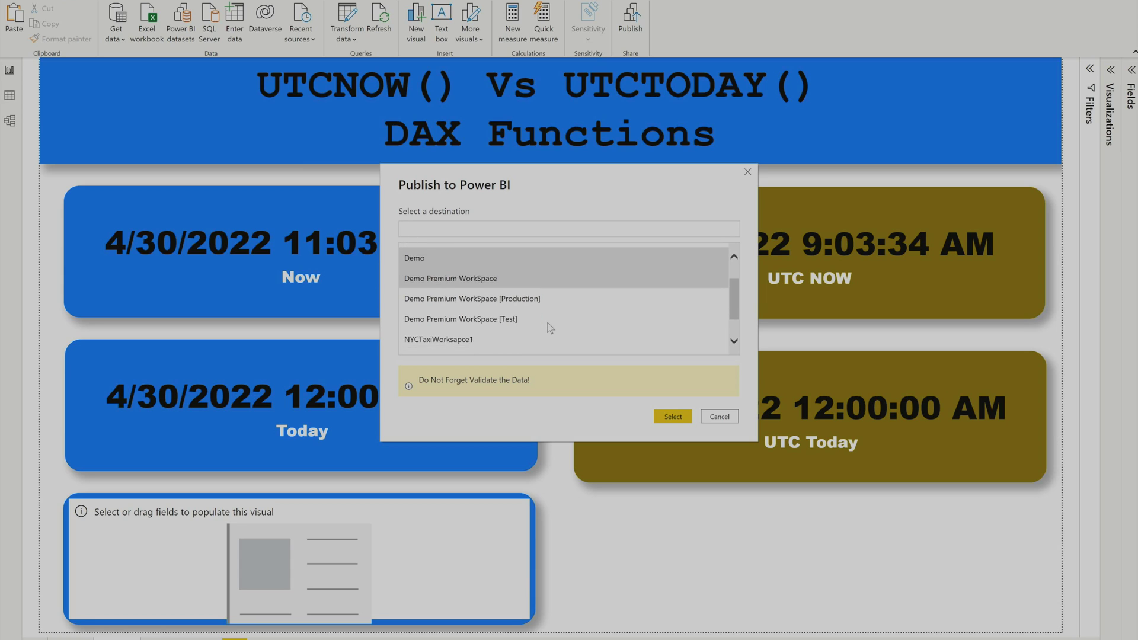
pyautogui.scroll(-1, 550, 327)
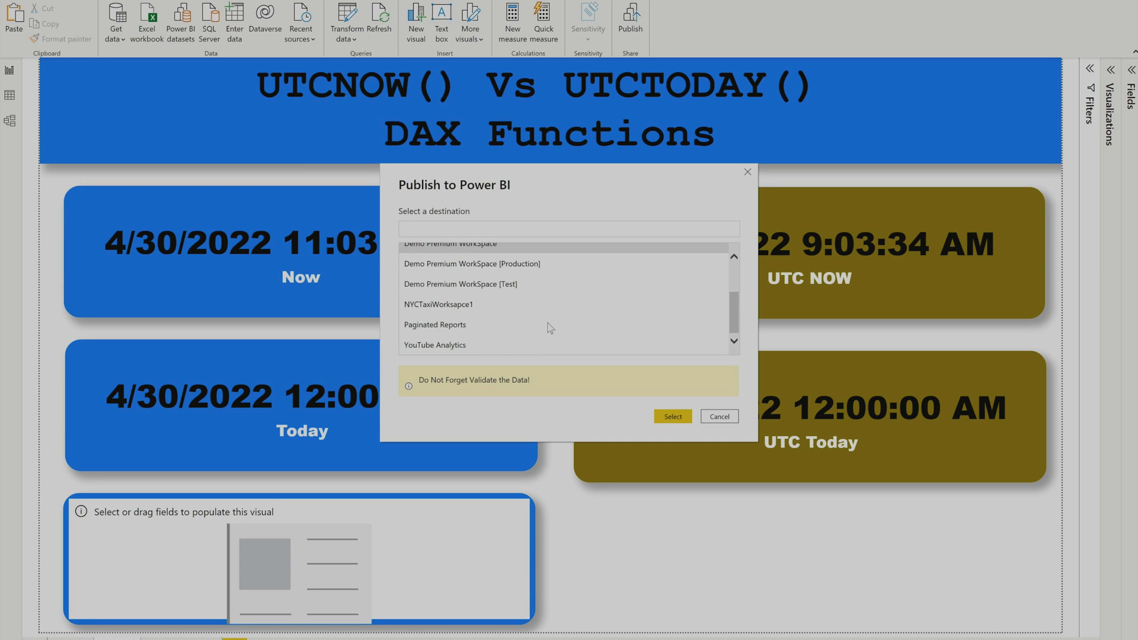
pyautogui.scroll(5, 550, 328)
pyautogui.click(444, 255)
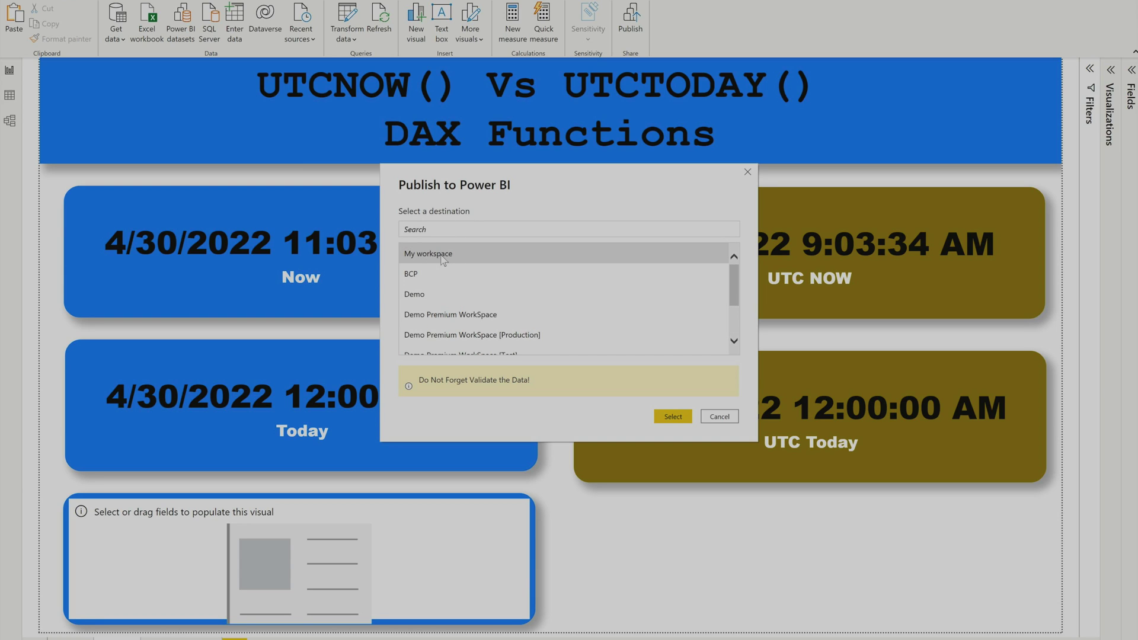
pyautogui.click(673, 416)
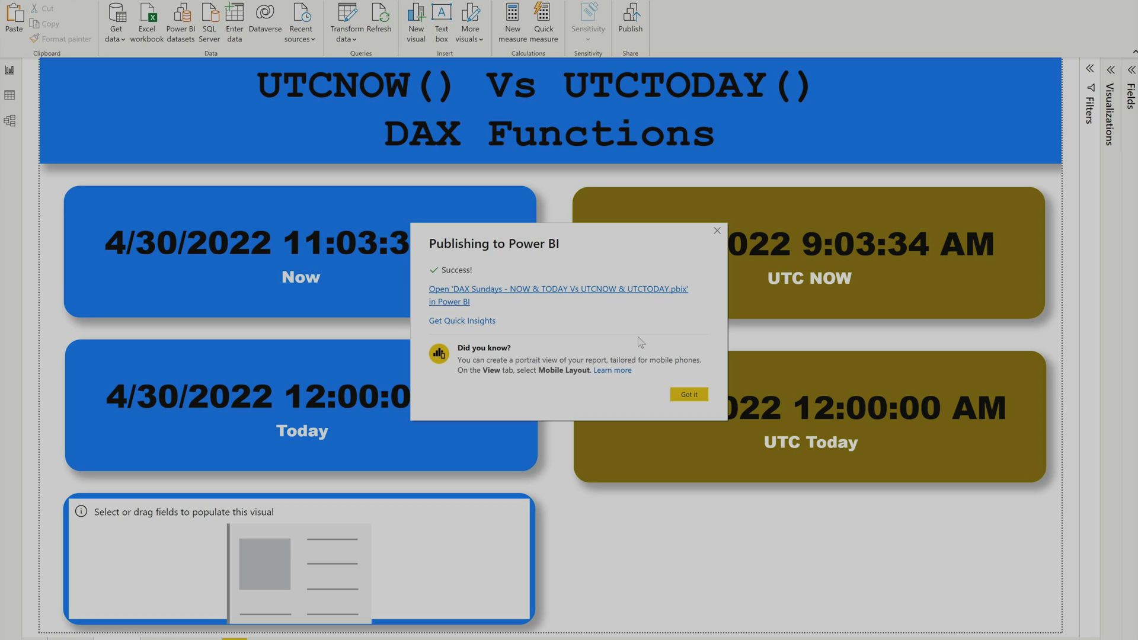
pyautogui.click(584, 289)
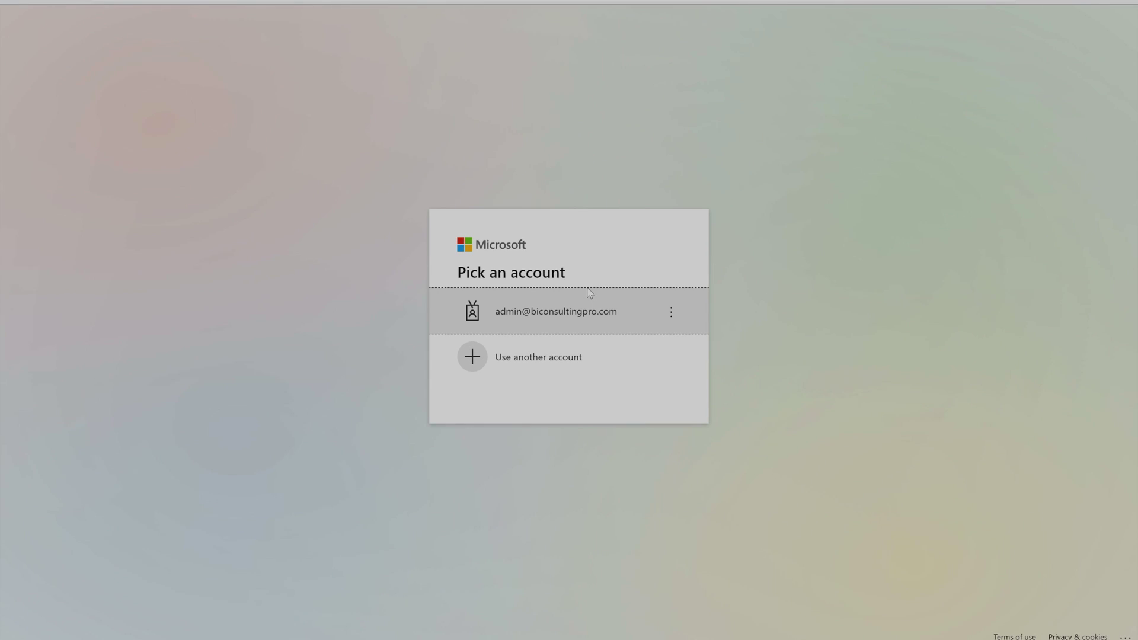
# Step: Sign in with another saved work account and its password, choosing to stay signed in
pyautogui.click(549, 356)
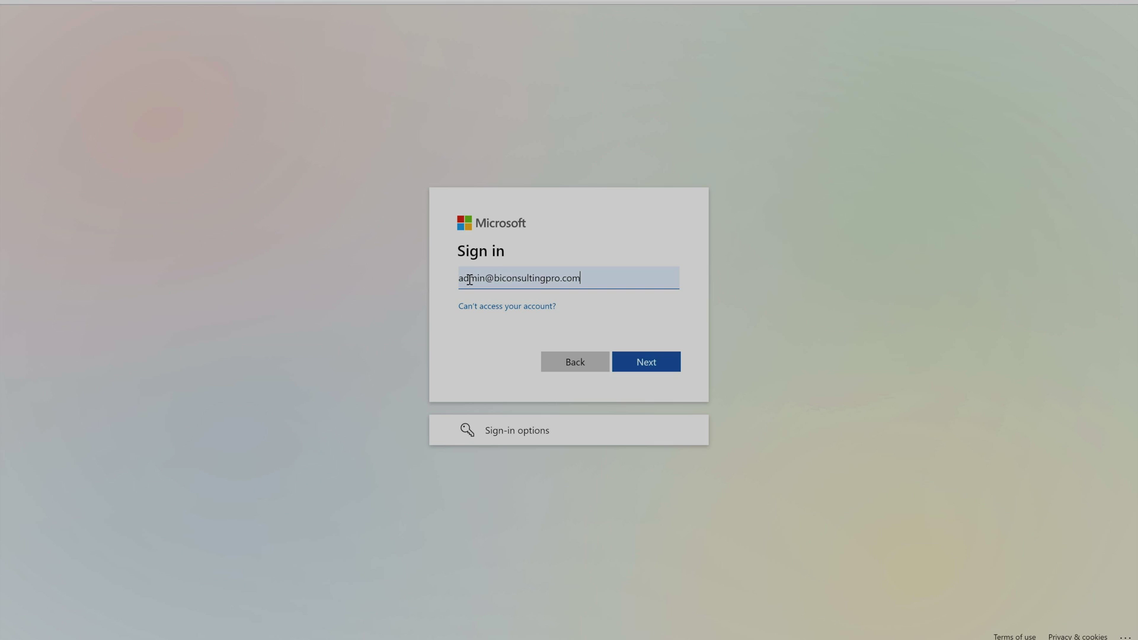
pyautogui.moveTo(485, 277); pyautogui.dragTo(391, 281)
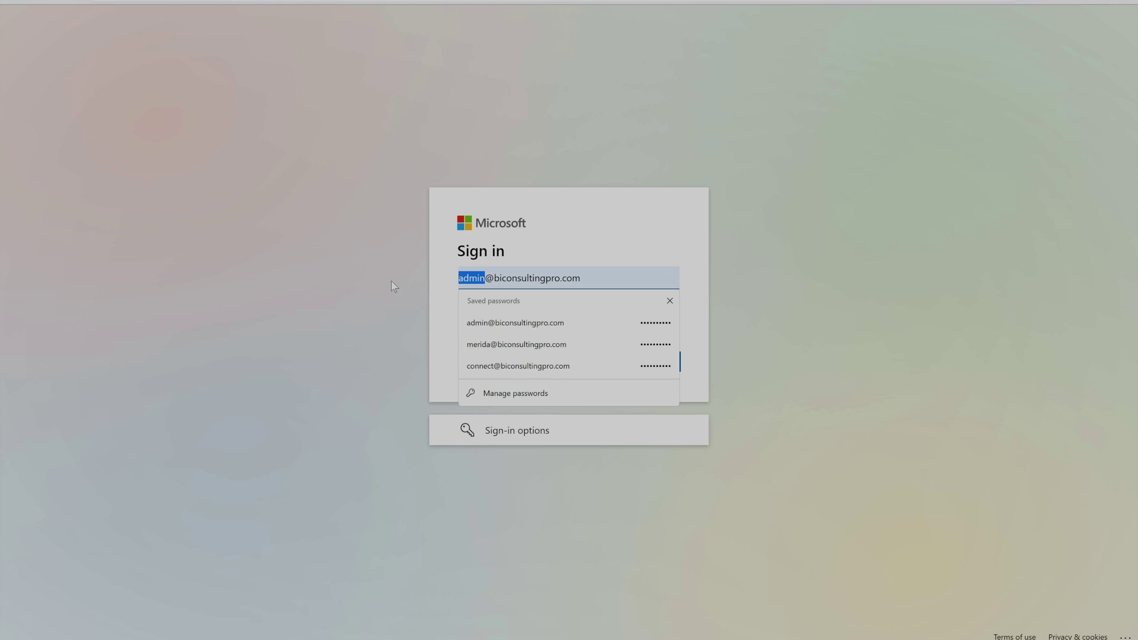
pyautogui.click(649, 365)
pyautogui.click(649, 363)
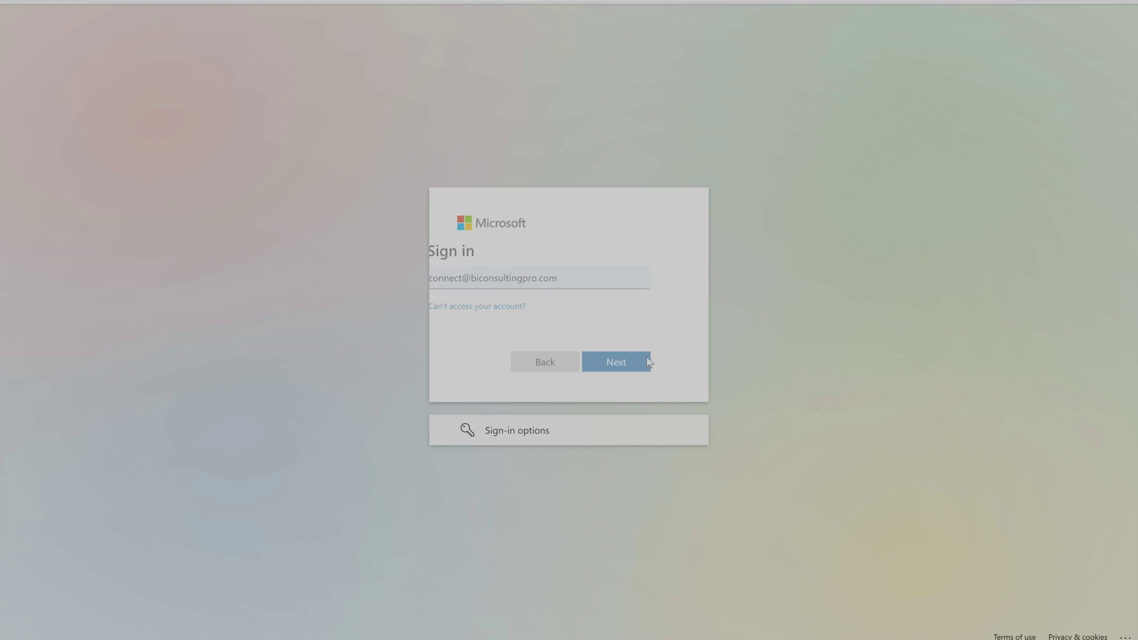
pyautogui.write('••••••••••••••')
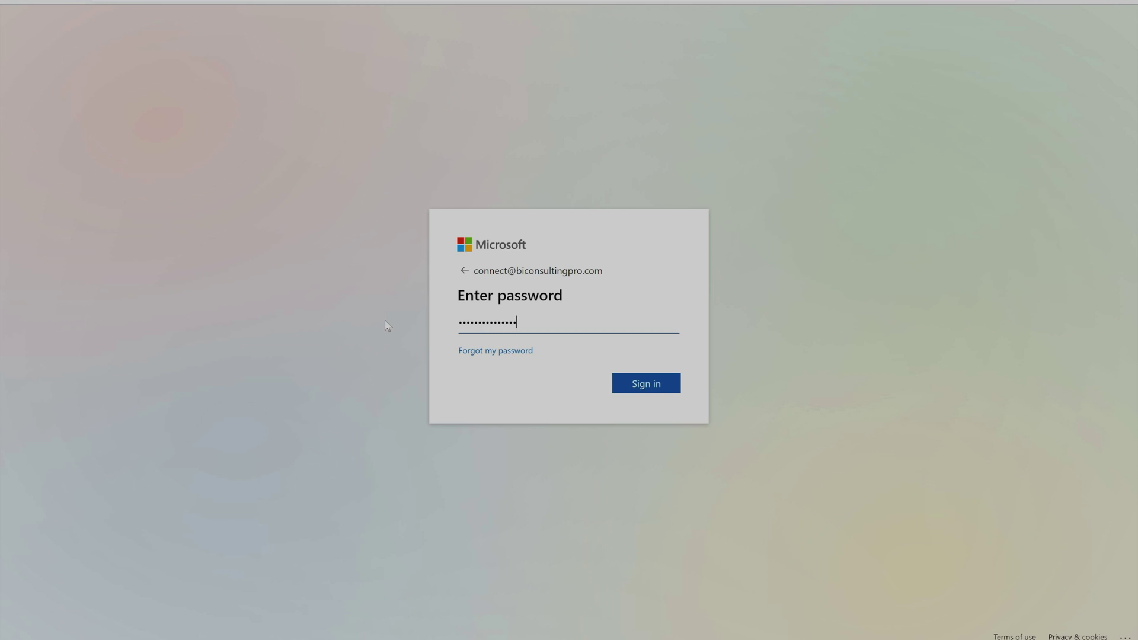
pyautogui.press('Return')
pyautogui.click(889, 125)
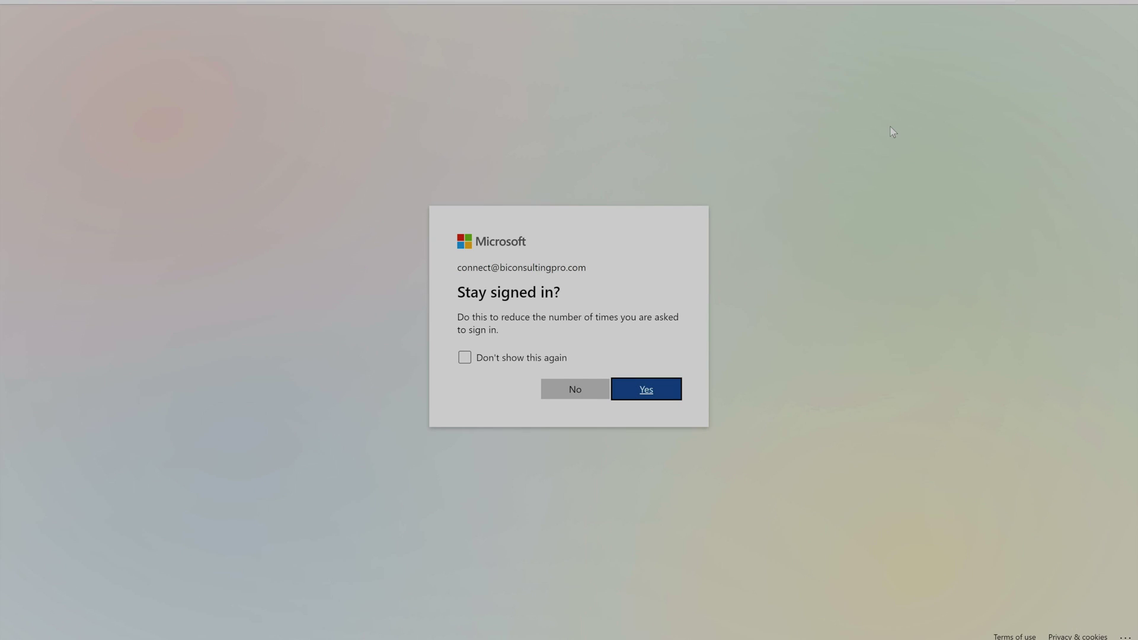
pyautogui.click(645, 388)
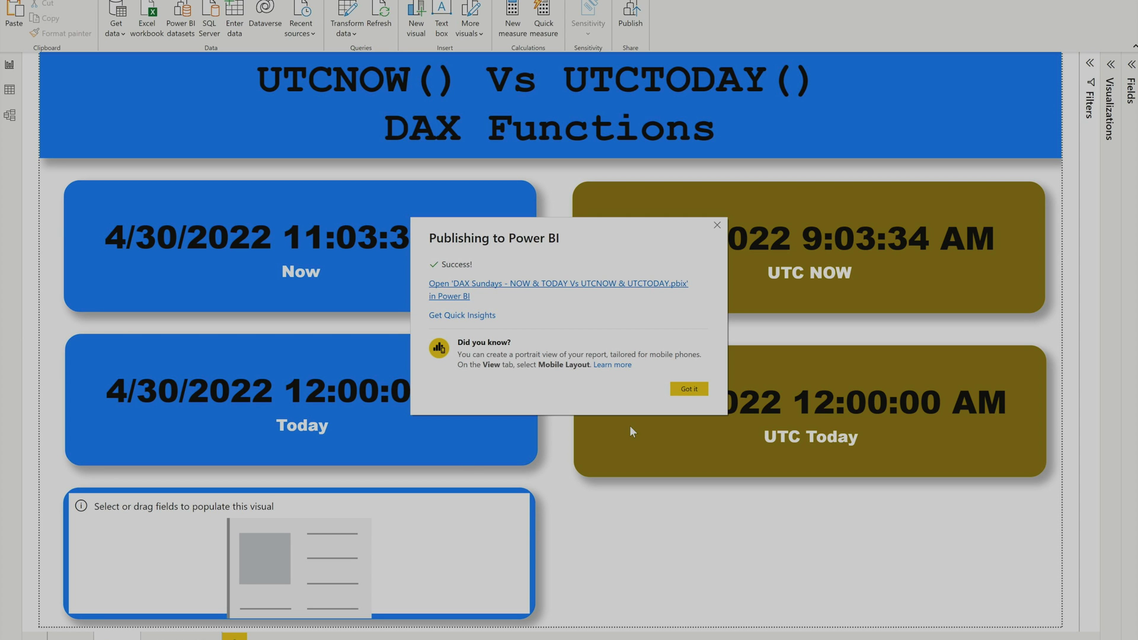
# Step: Close the Publishing to Power BI success message with Got it
pyautogui.click(689, 389)
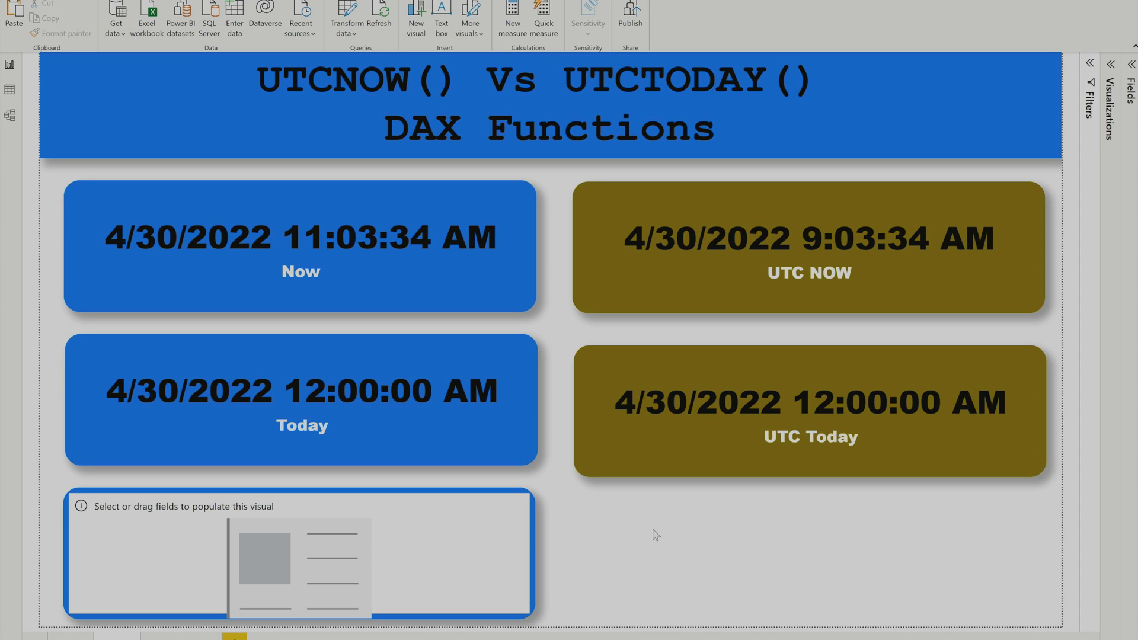
# Step: Refresh the data, expand the Fields pane, and open the Sales table's options menu
pyautogui.click(383, 15)
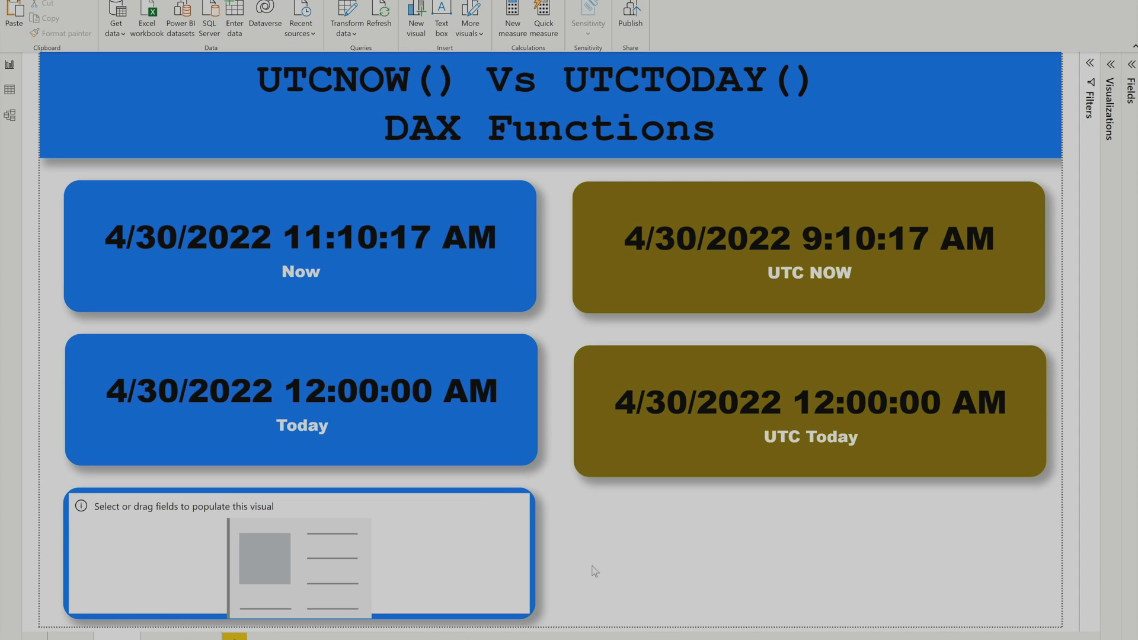
pyautogui.click(1132, 65)
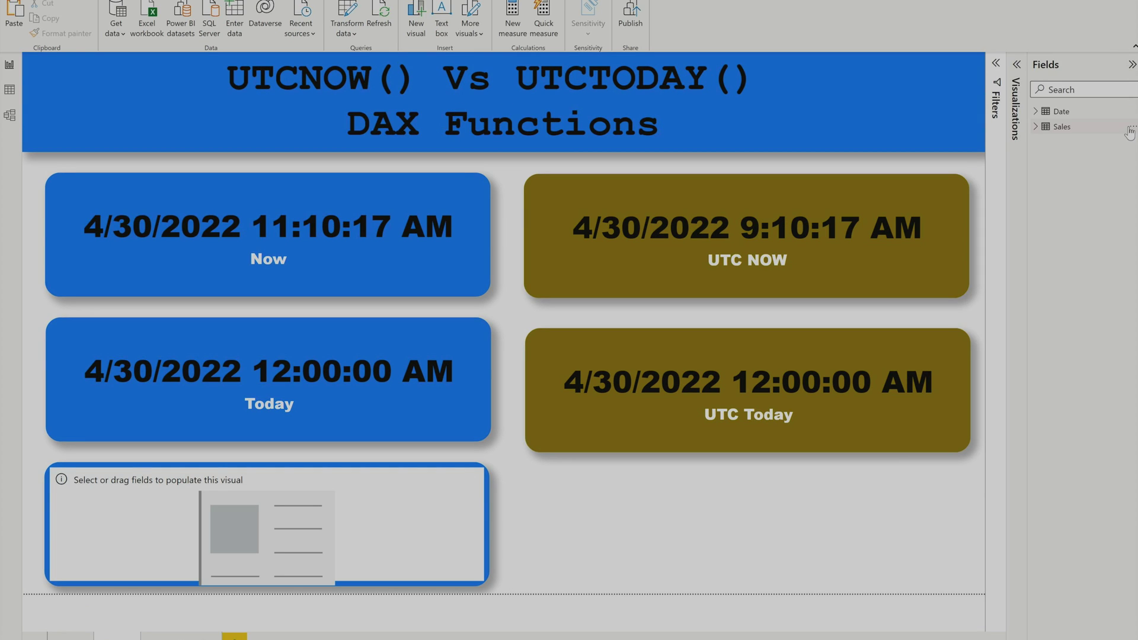
pyautogui.click(1132, 129)
# Step: Create the Sales measure Local Time NOW = UTCNOW() + 2/24
pyautogui.click(1108, 142)
pyautogui.write('Local Time NOW = UTCNOW() +')
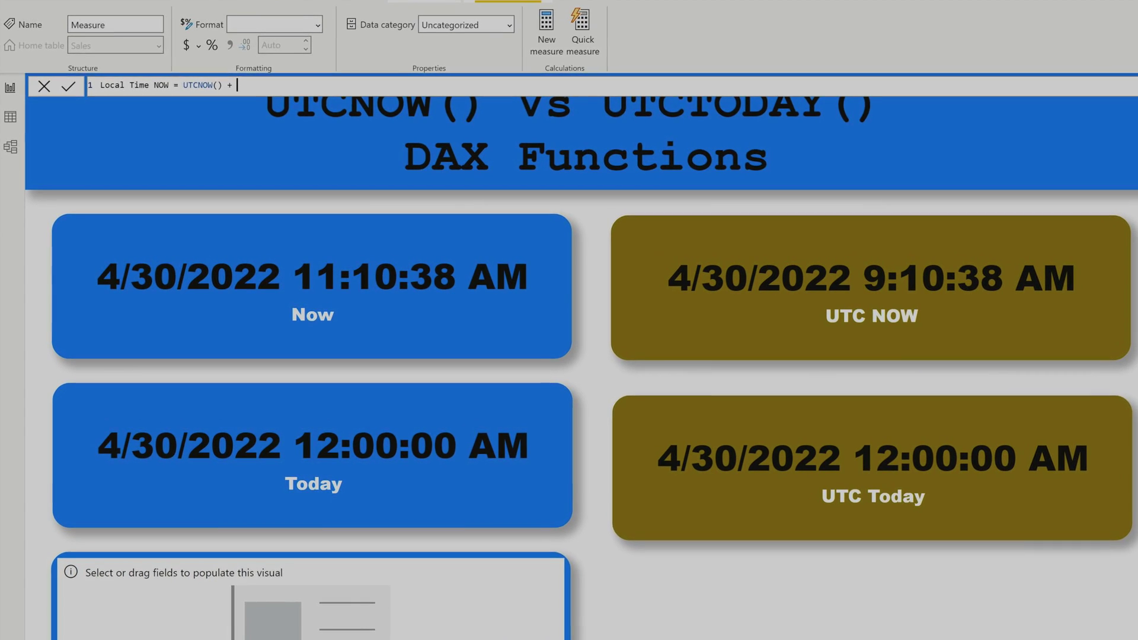
pyautogui.write('2')
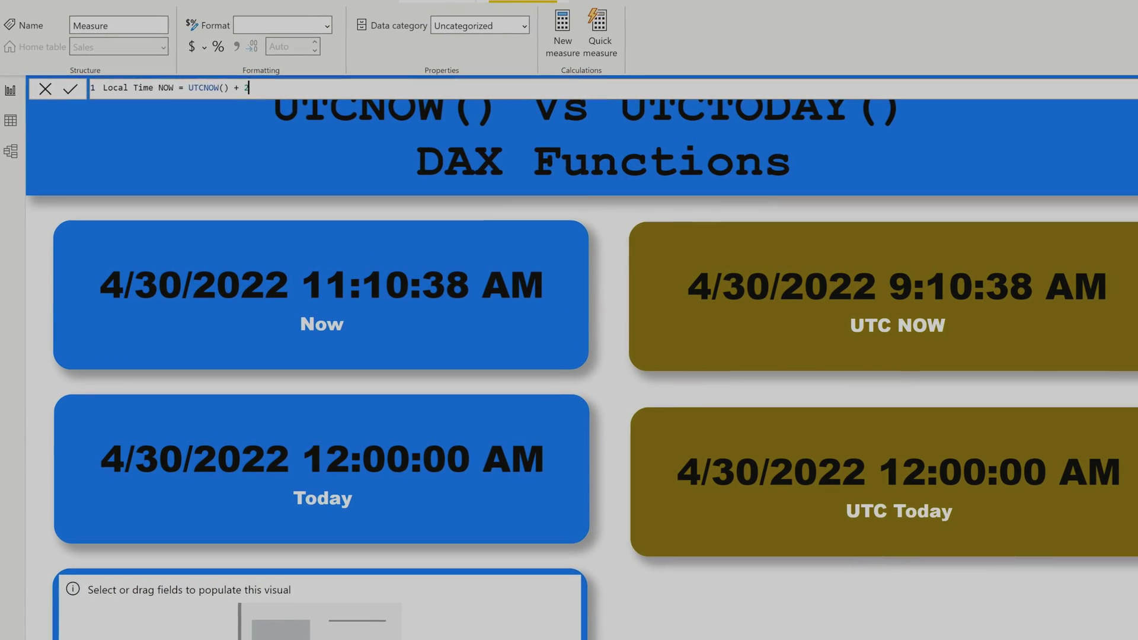
pyautogui.write('/2')
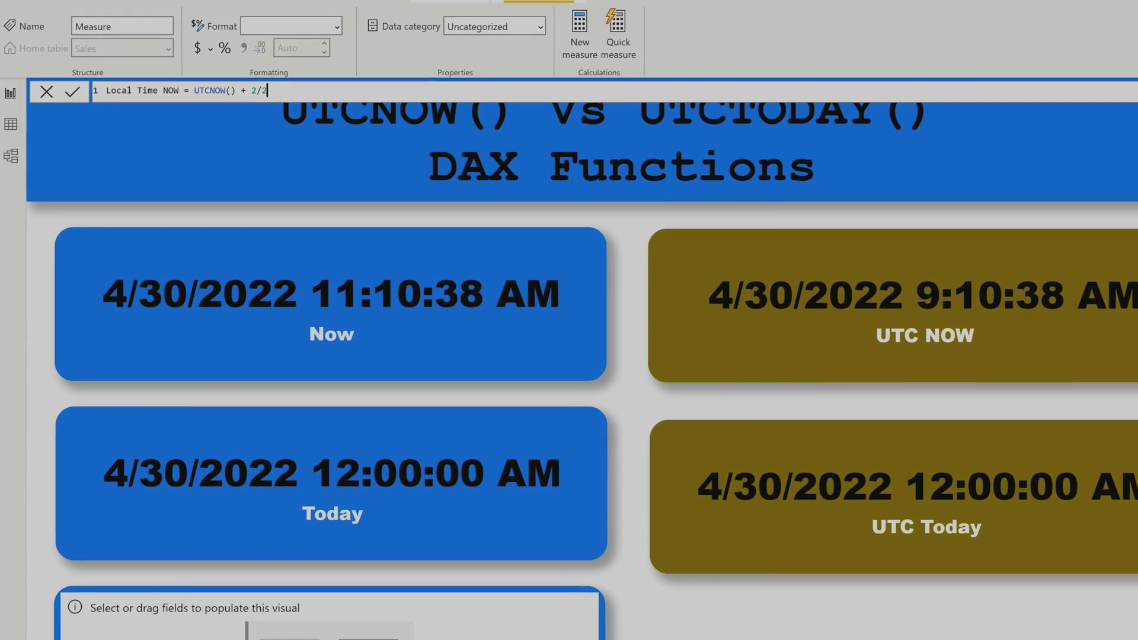
pyautogui.write('4')
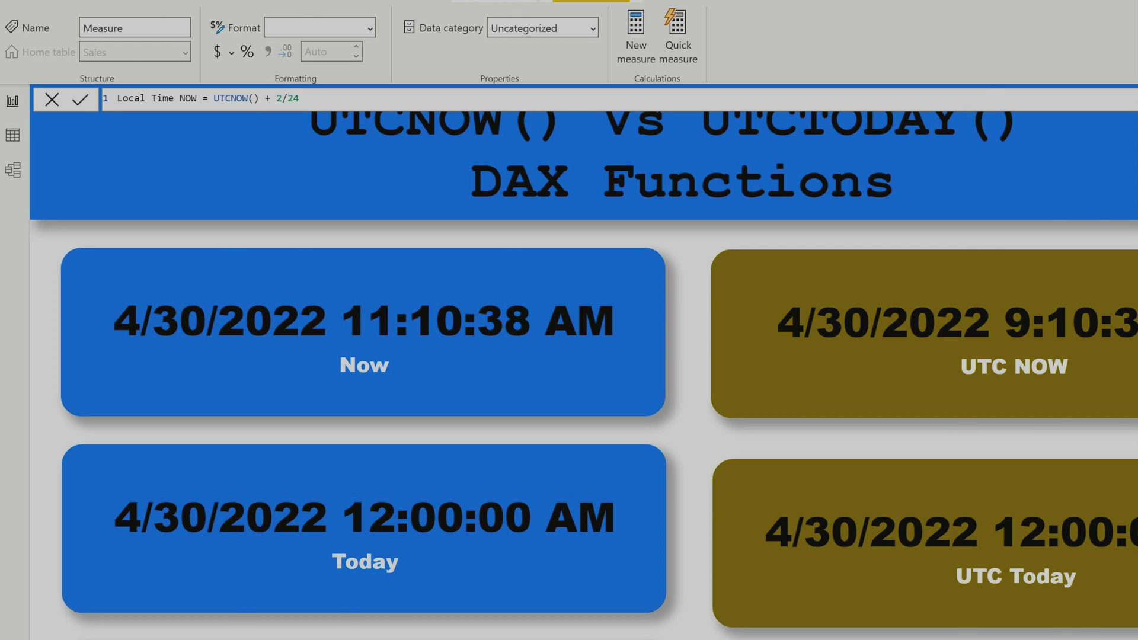
pyautogui.press('Return')
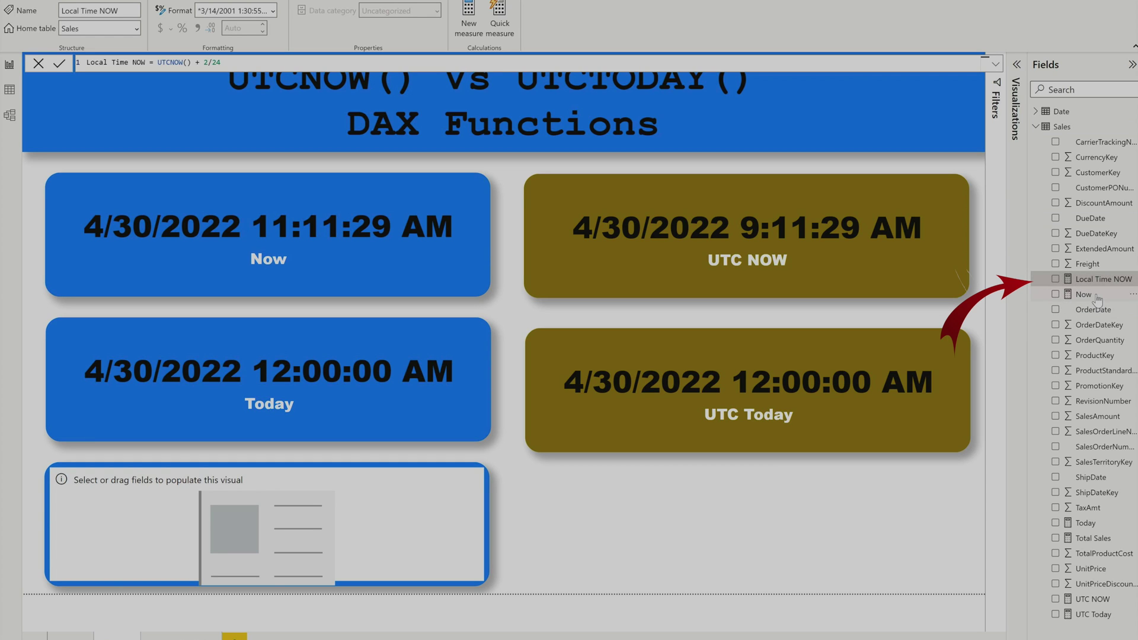
# Step: Put Local Time NOW into the empty bottom-left card, showing 11:11:36 AM
pyautogui.click(1102, 281)
pyautogui.moveTo(1102, 281); pyautogui.dragTo(395, 531)
pyautogui.click(535, 550)
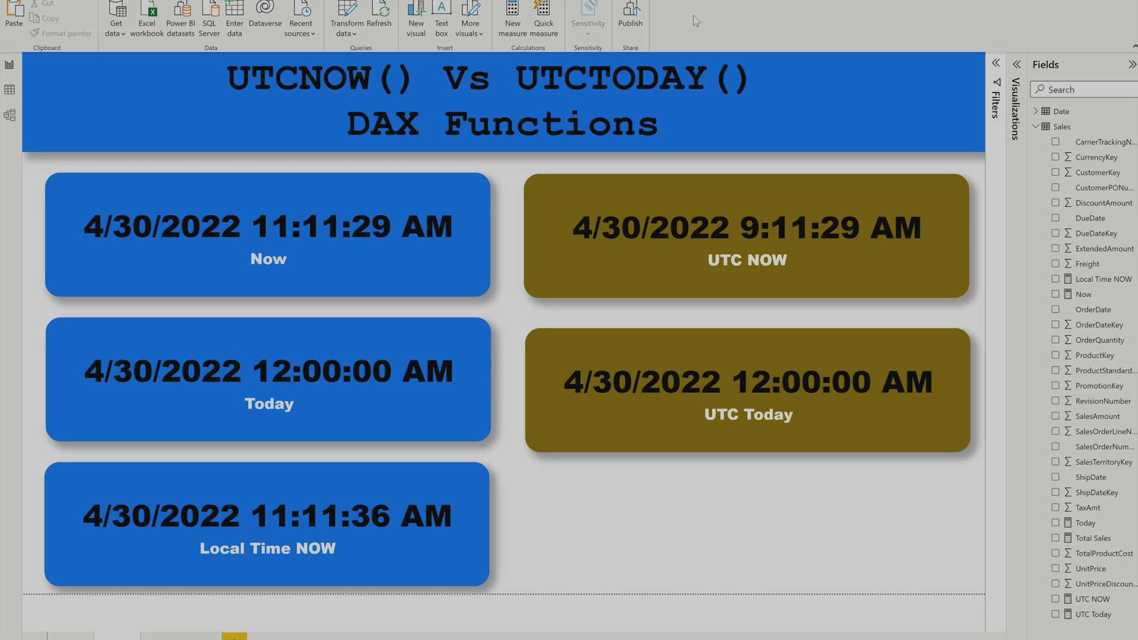
# Step: Save and republish 'DAX Sundays - NOW & TODAY Vs UTCNOW & UTCTODAY.pbix' to My workspace, then open it
pyautogui.click(630, 14)
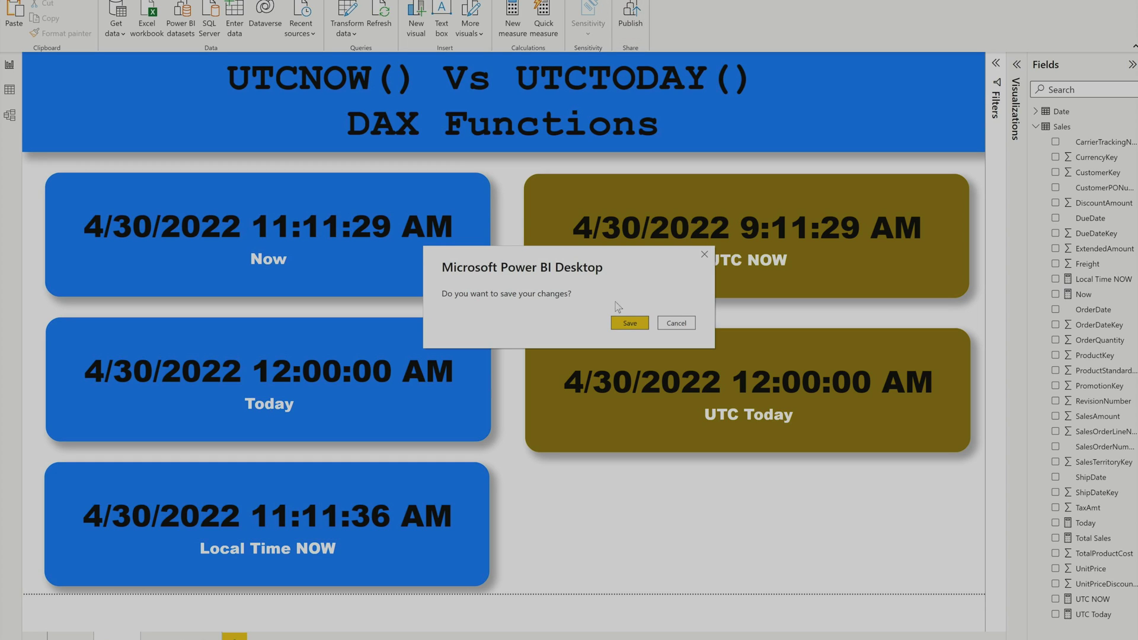
pyautogui.click(629, 323)
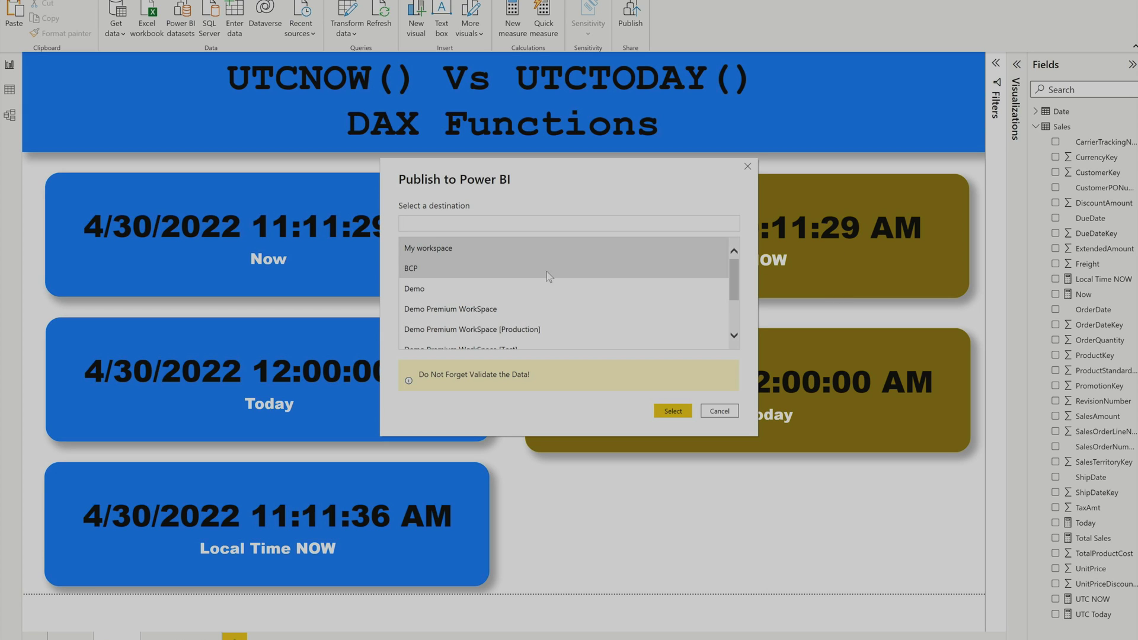
pyautogui.click(673, 411)
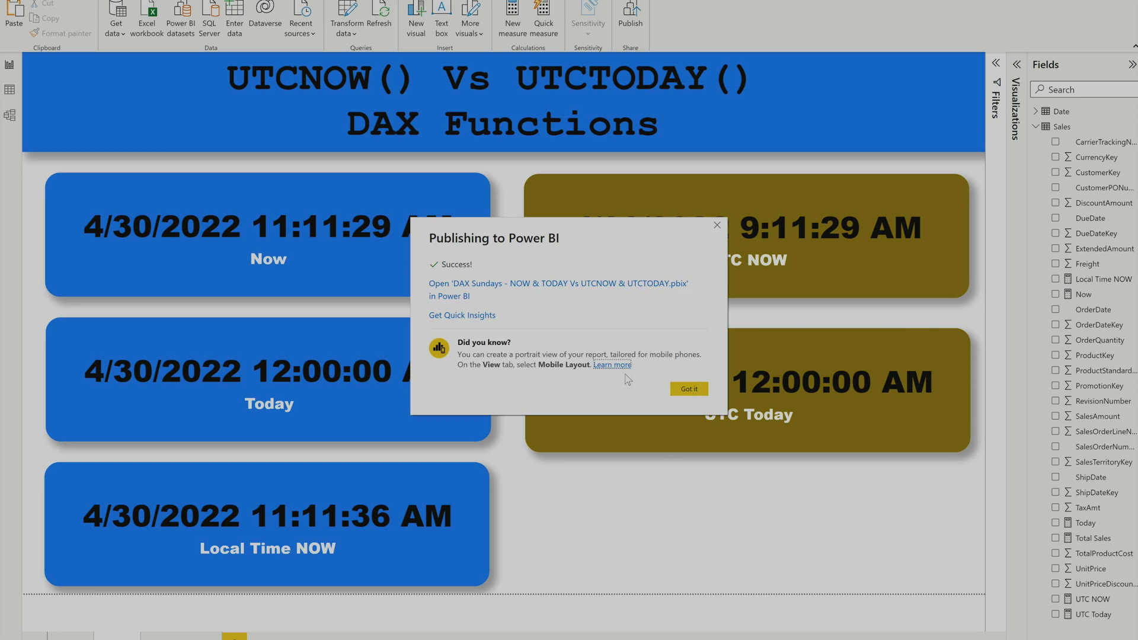
pyautogui.click(590, 286)
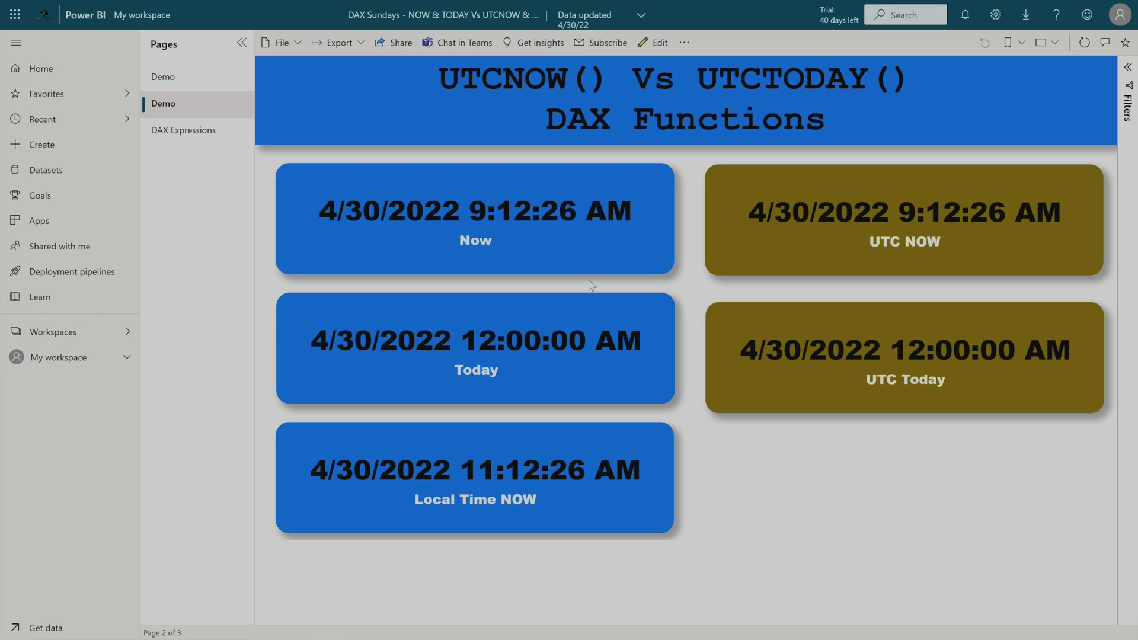